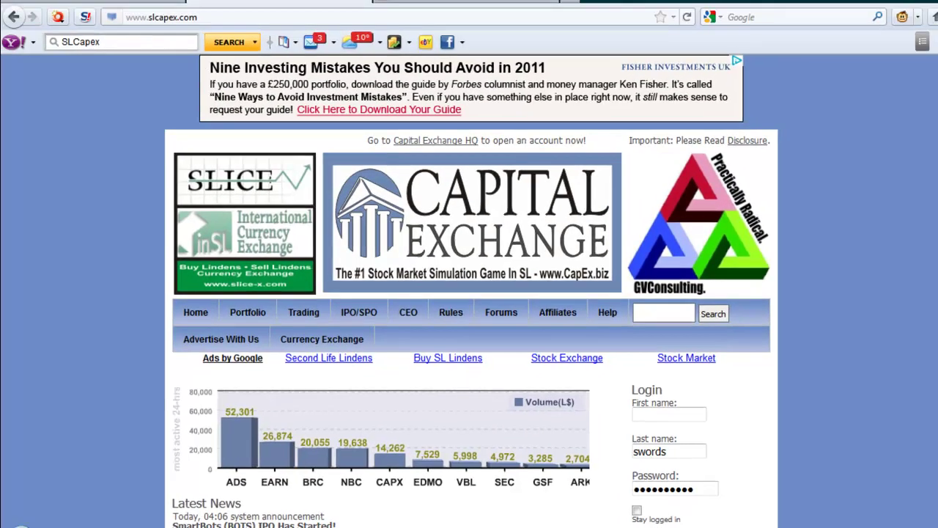
- Scroll down the home page, past the login form toward the most-active stocks chart
scroll(935, 187, "down", 3)
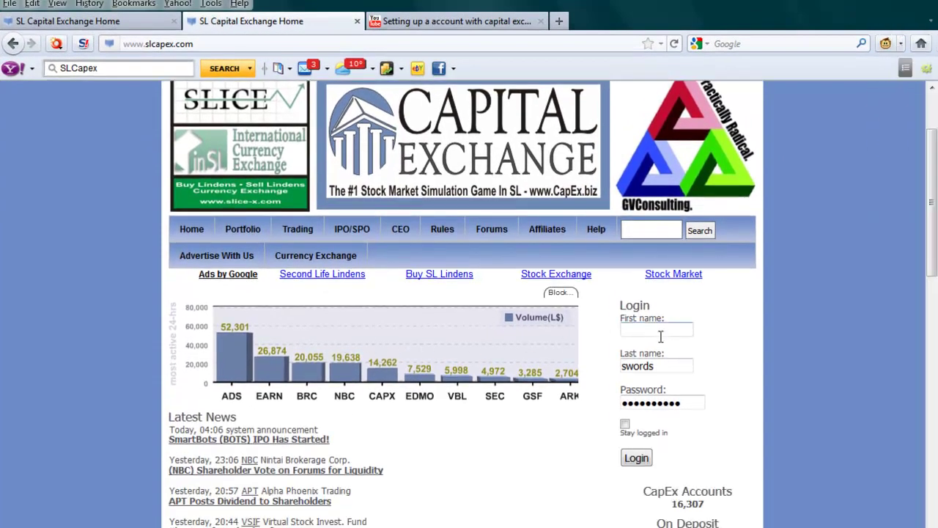
- Enter the first name, replace the saved password, tick 'Stay logged in' and submit the login
type("algacus")
key("ctrl+a")
type("•••••")
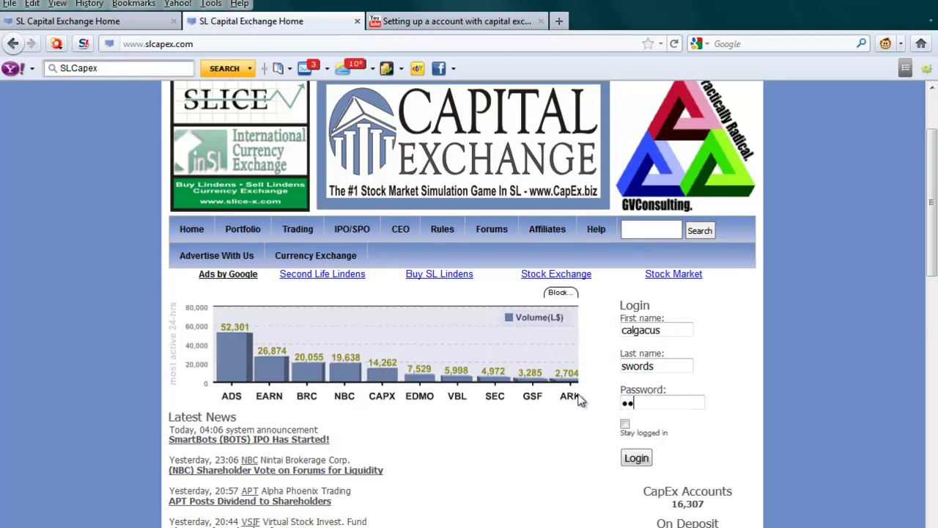
key("BackSpace")
key("BackSpace")
key("BackSpace")
key("BackSpace")
key("BackSpace")
type("••••••••")
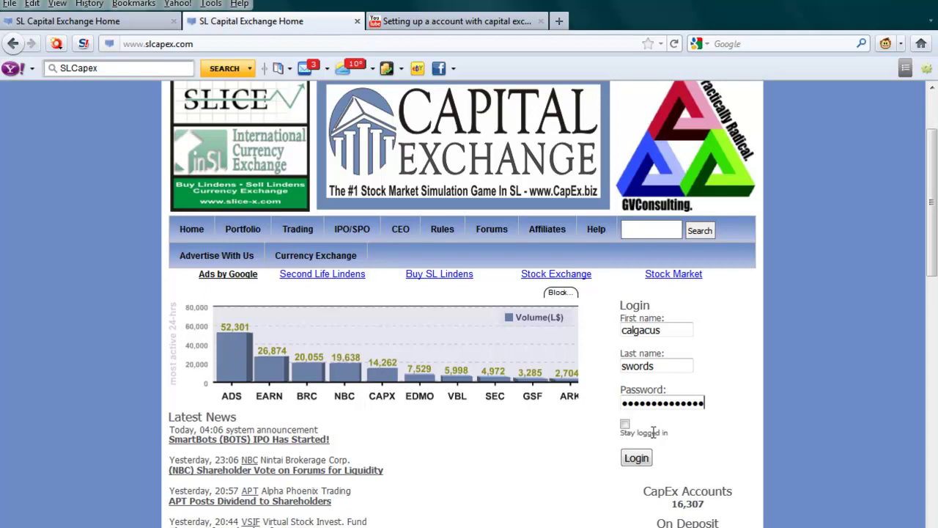
left_click(625, 425)
left_click(637, 459)
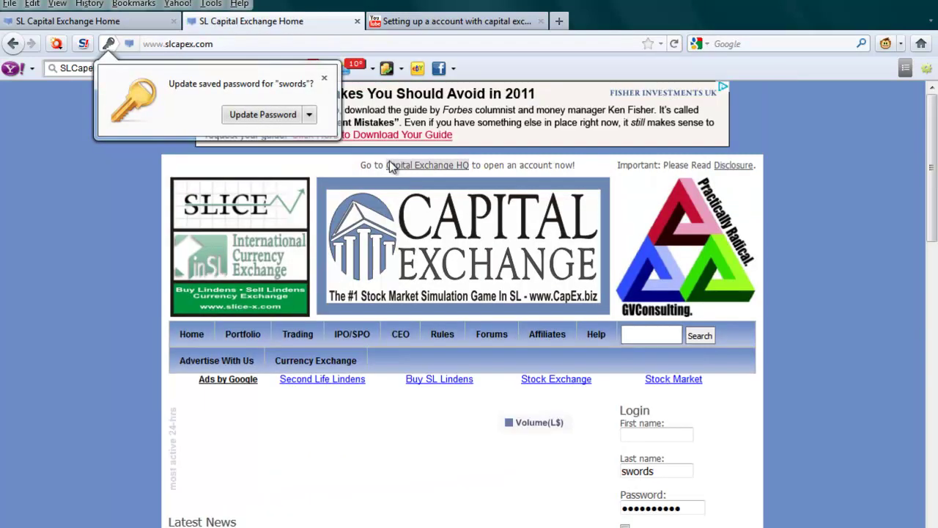
- Correct the first name and retype the password, then log in again with 'Stay logged in' ticked
left_click(652, 433)
type("calg")
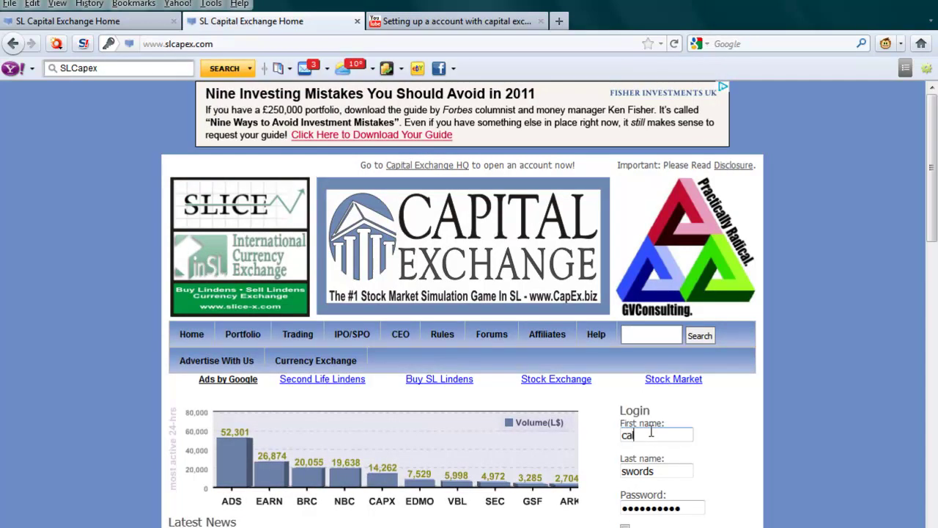
type("acus")
left_click_drag(691, 507, 607, 512)
type("••••••••••••••")
scroll(605, 511, "down", 4)
left_click(624, 361)
left_click(635, 397)
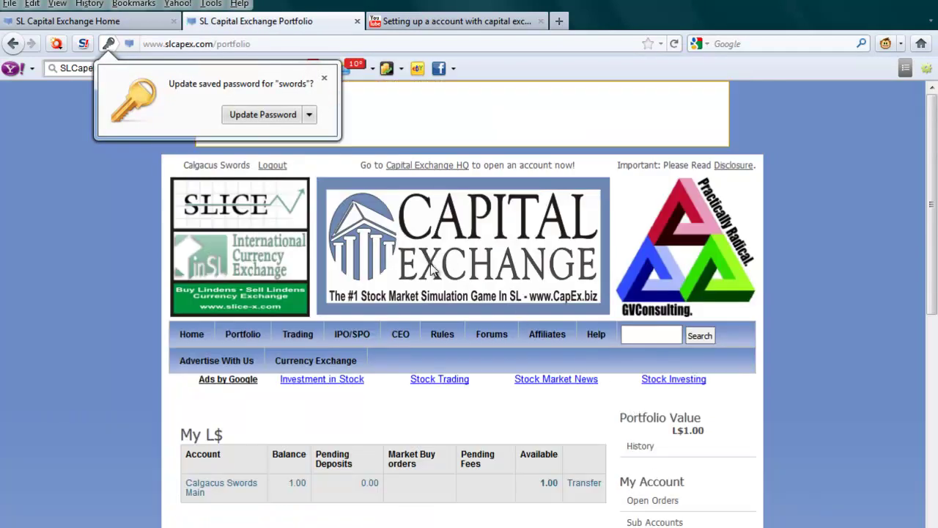
- Scroll through the Portfolio's My L$, My Stocks and My Watch List sections showing the L$1.00 balance
scroll(423, 268, "up", 2)
scroll(415, 268, "up", 2)
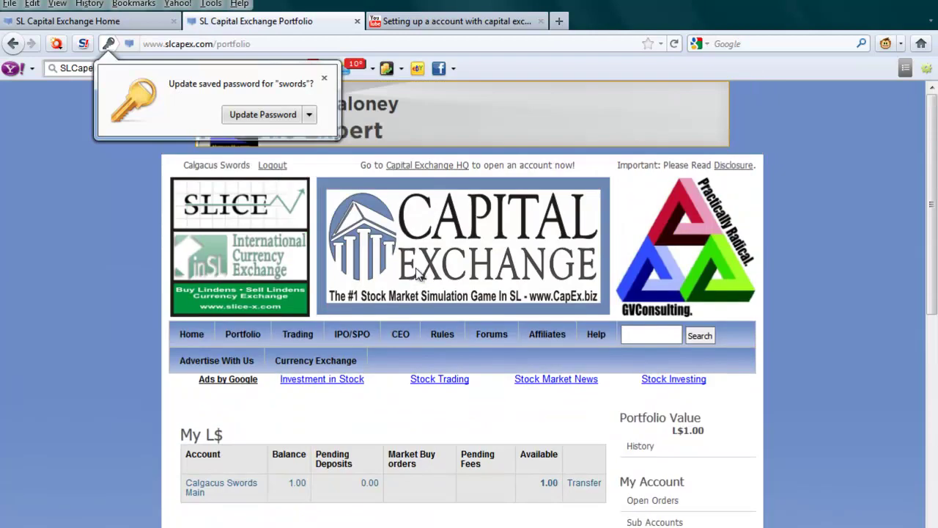
scroll(301, 253, "down", 2)
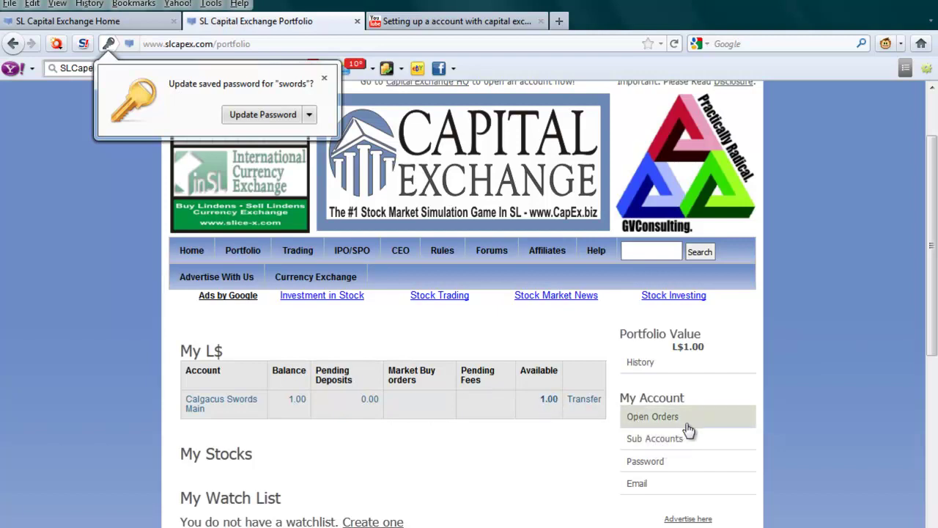
scroll(686, 455, "down", 2)
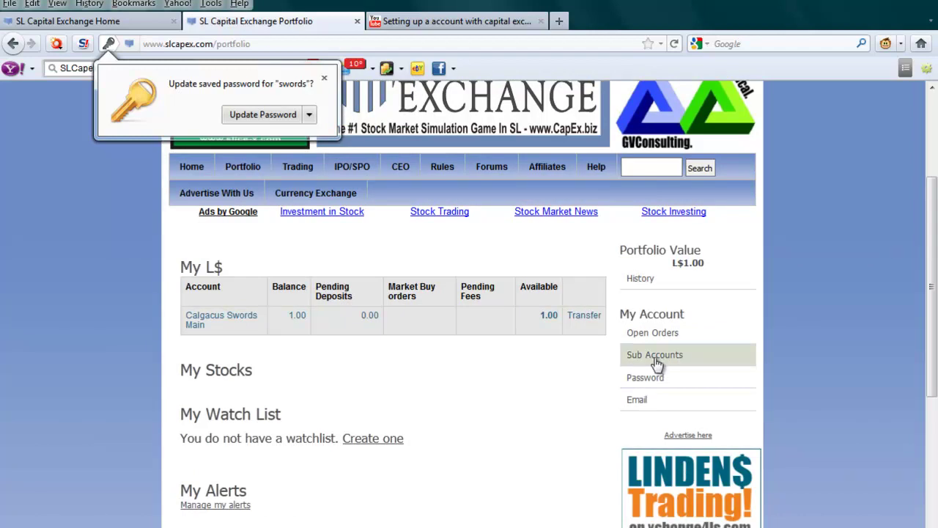
scroll(323, 393, "up", 2)
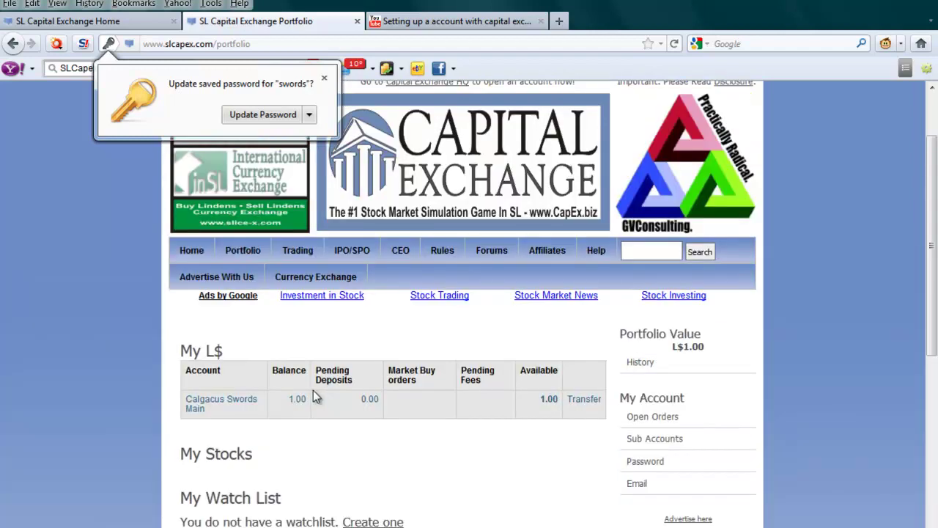
scroll(299, 369, "down", 2)
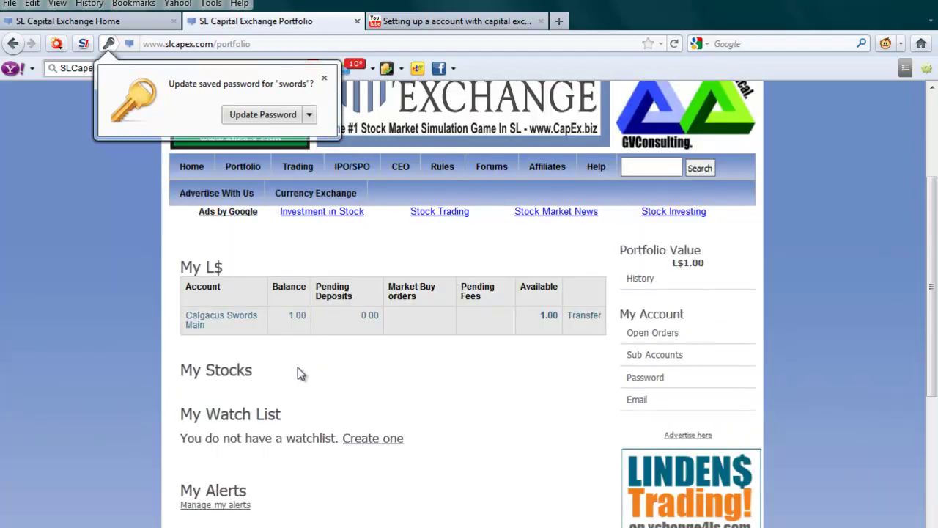
scroll(298, 367, "up", 2)
scroll(297, 368, "down", 4)
scroll(298, 368, "up", 4)
scroll(298, 367, "up", 2)
scroll(297, 367, "down", 4)
scroll(289, 271, "up", 4)
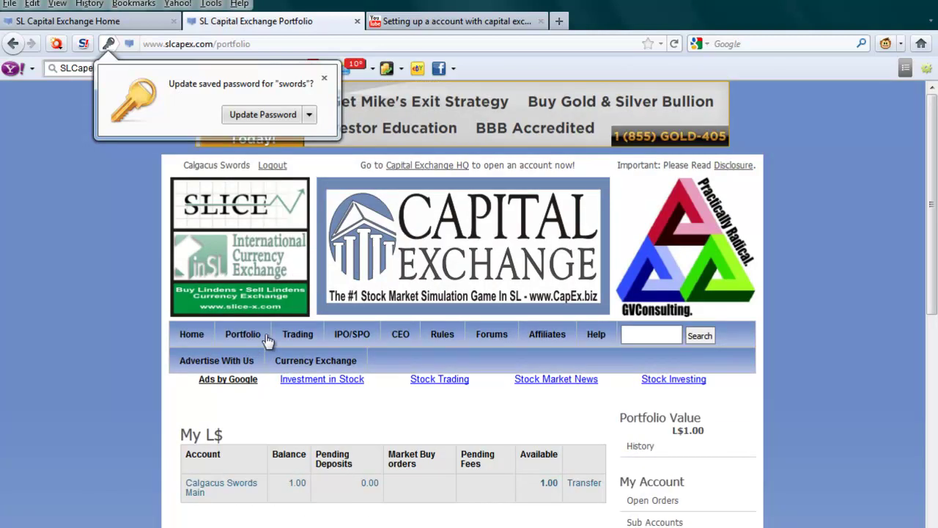
- Go to the trading page and scroll through its list of stock prices
left_click(296, 336)
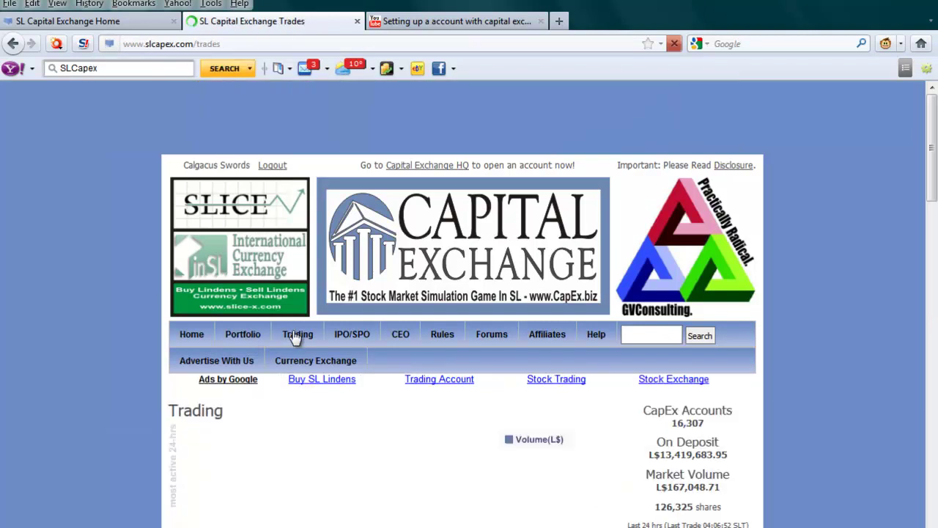
scroll(293, 334, "down", 5)
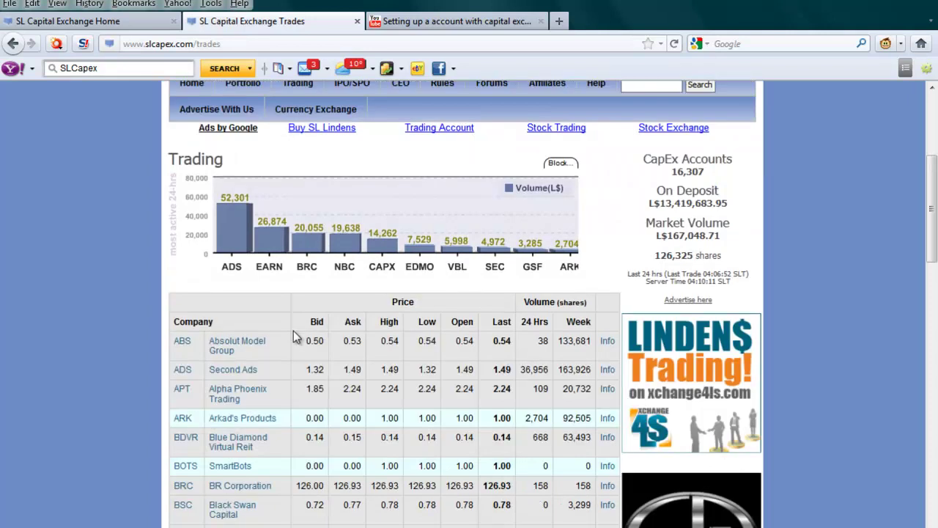
scroll(293, 333, "down", 4)
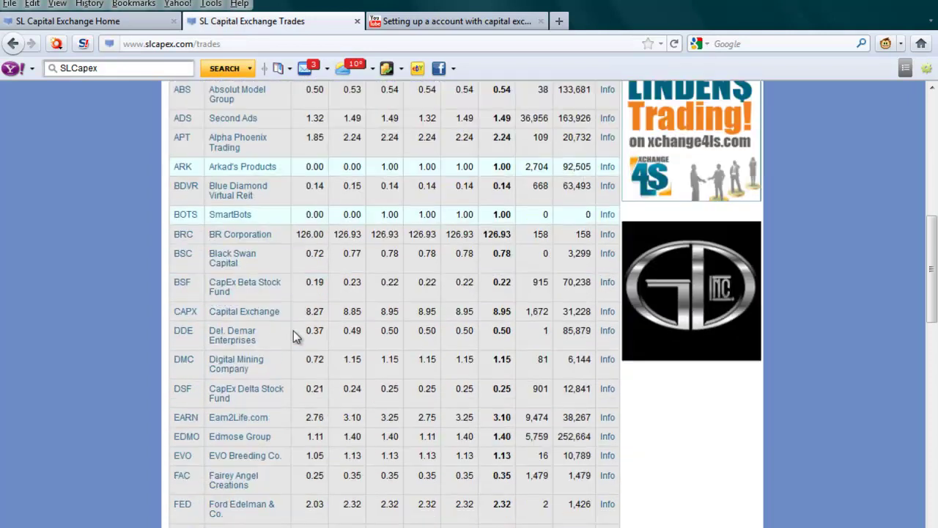
scroll(293, 335, "down", 2)
scroll(293, 336, "down", 2)
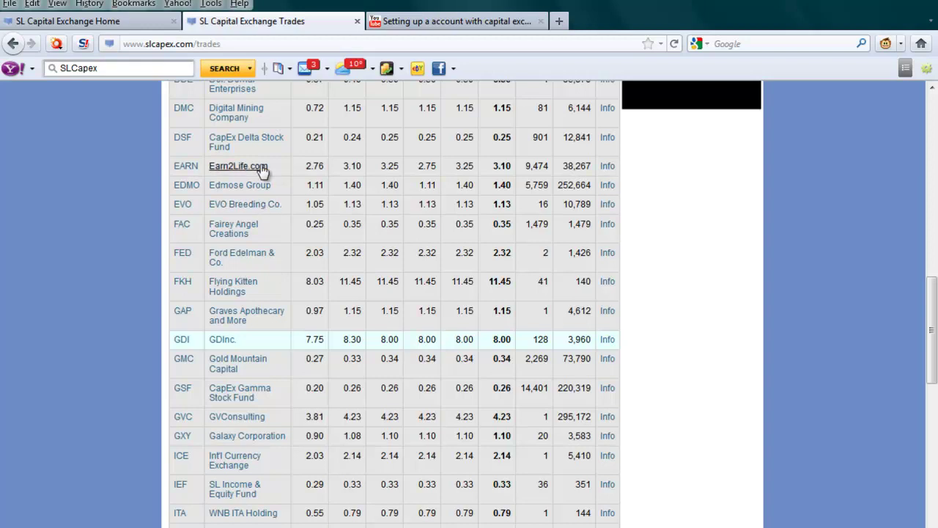
scroll(254, 205, "up", 2)
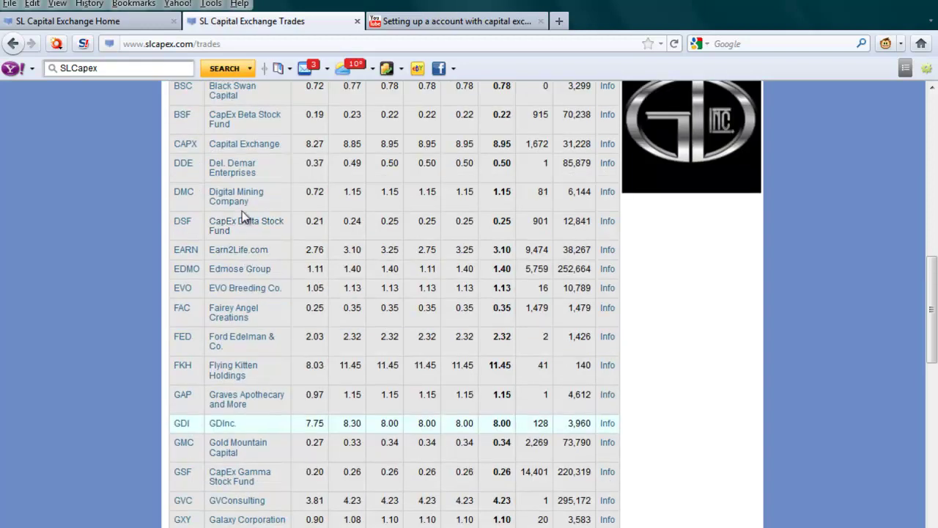
- Open the EARN (Earn2Life.com) stock page and scroll down to its Market Order form
left_click(250, 250)
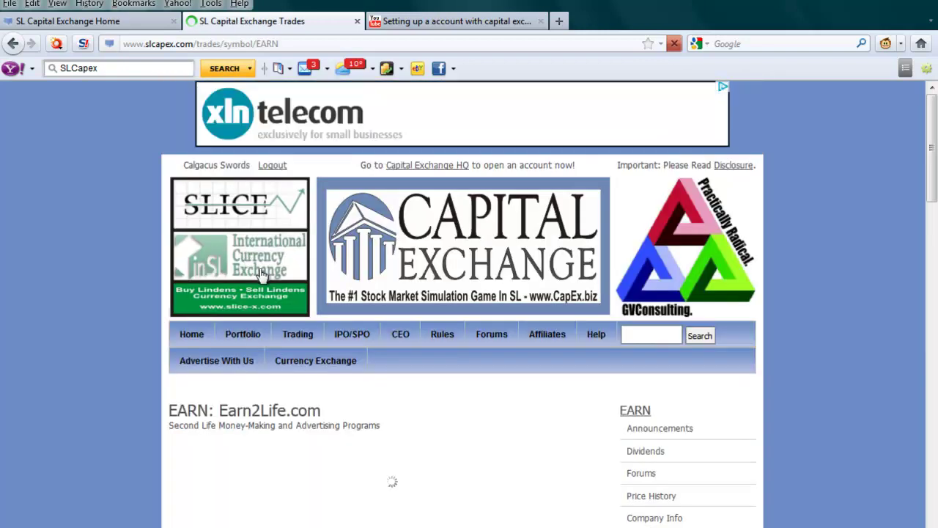
scroll(258, 270, "down", 4)
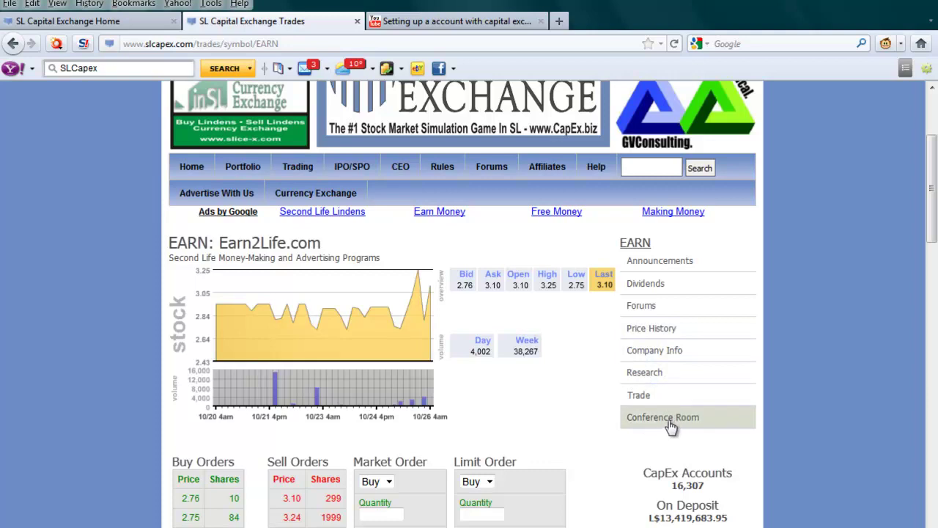
scroll(472, 404, "down", 2)
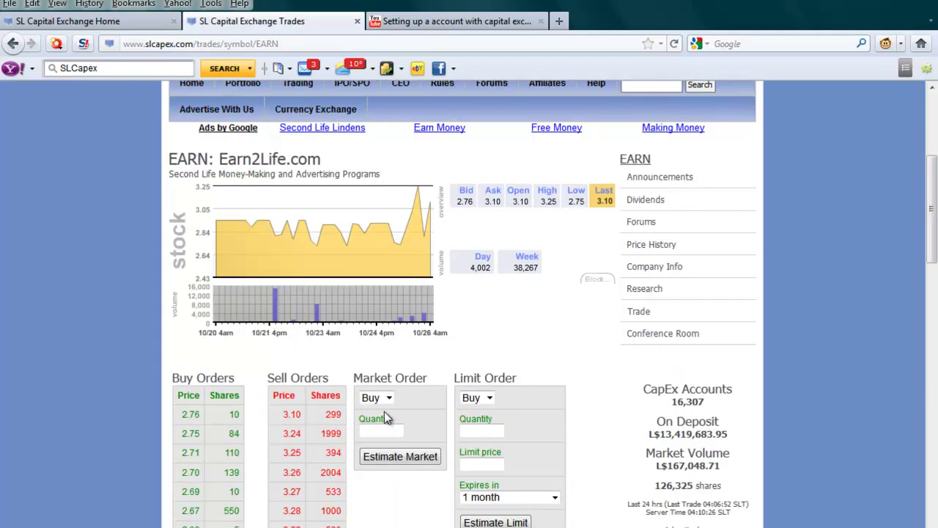
scroll(384, 411, "down", 2)
left_click_drag(355, 291, 436, 296)
- Keep Buy selected in the Market Order form and enter a quantity of 100
left_click(385, 316)
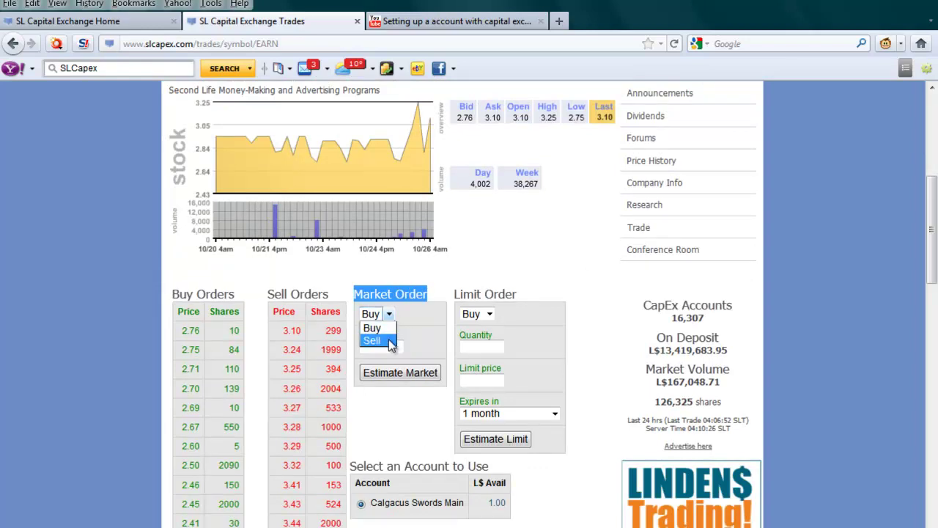
left_click(373, 328)
left_click(383, 355)
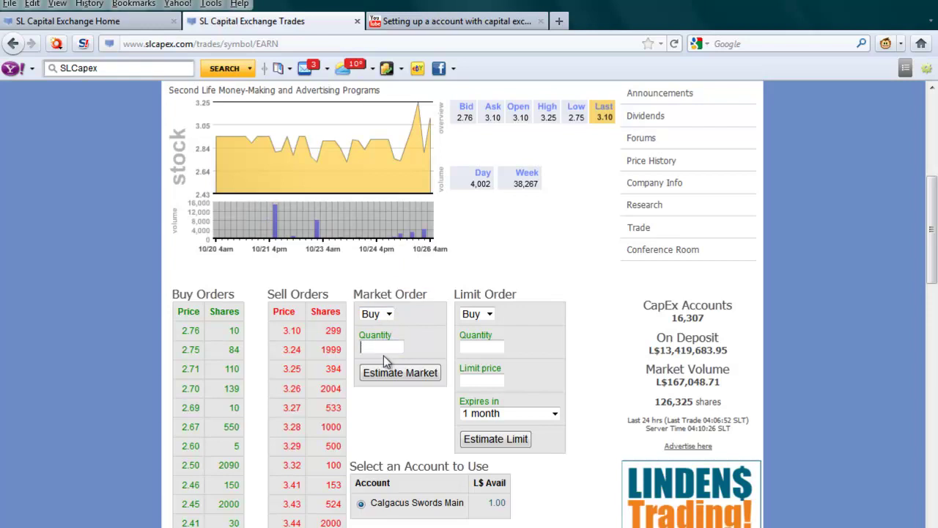
type("100")
- Highlight the Price column of the buy orders and scroll to review the order book
left_click_drag(187, 314, 244, 313)
left_click(229, 352)
scroll(213, 365, "down", 4)
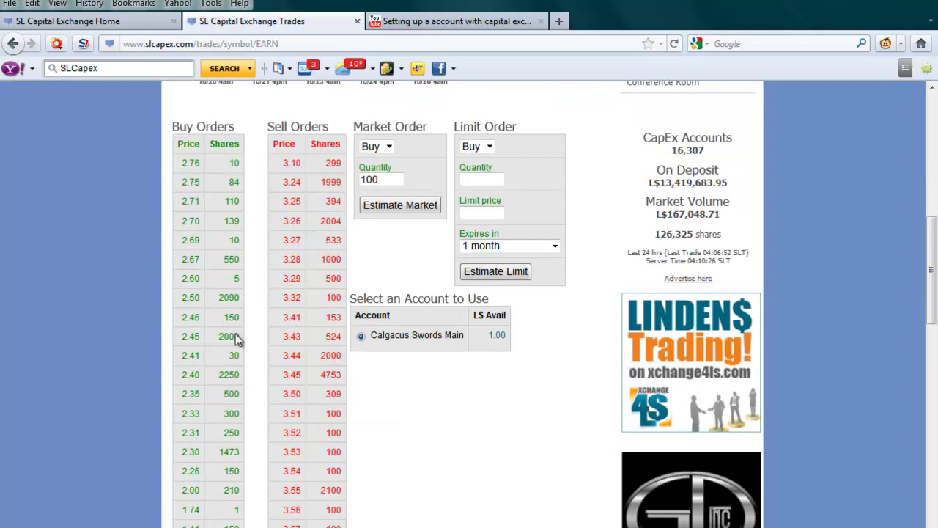
scroll(237, 338, "up", 4)
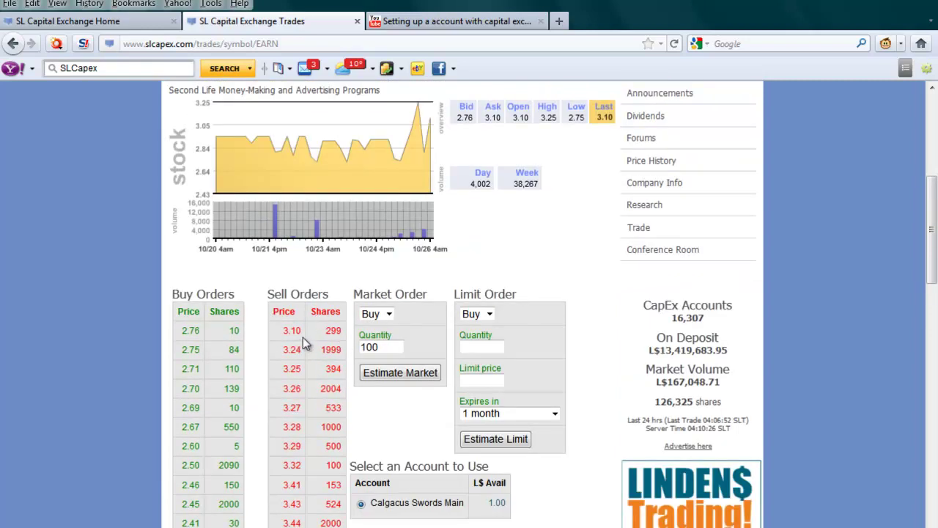
scroll(301, 343, "down", 2)
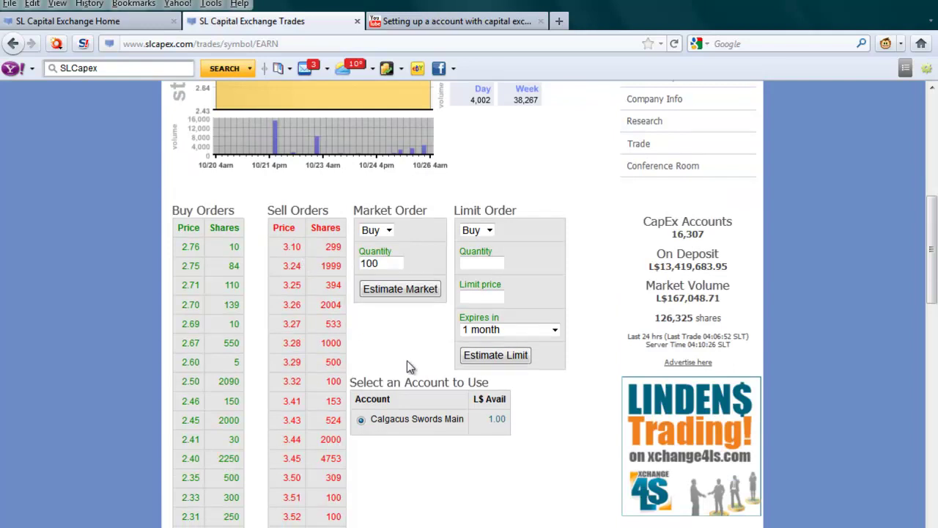
scroll(418, 358, "up", 2)
left_click(388, 314)
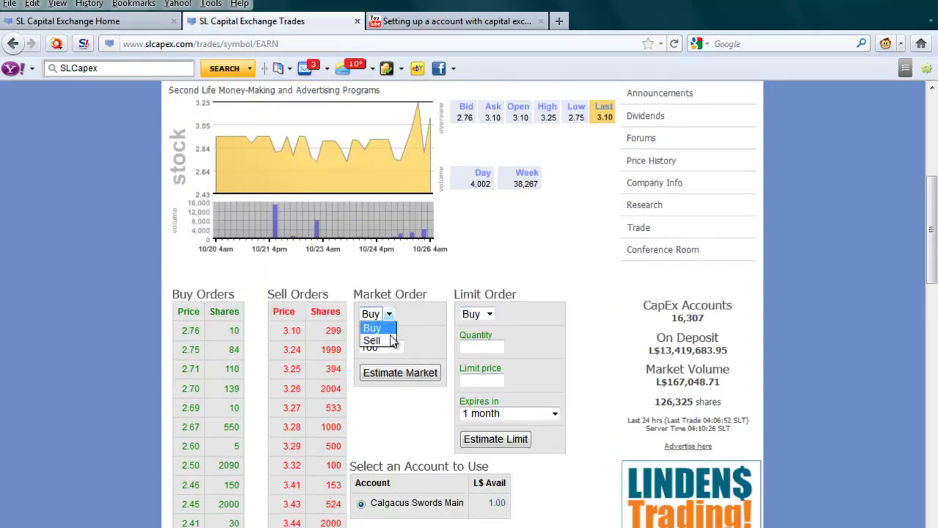
left_click(374, 329)
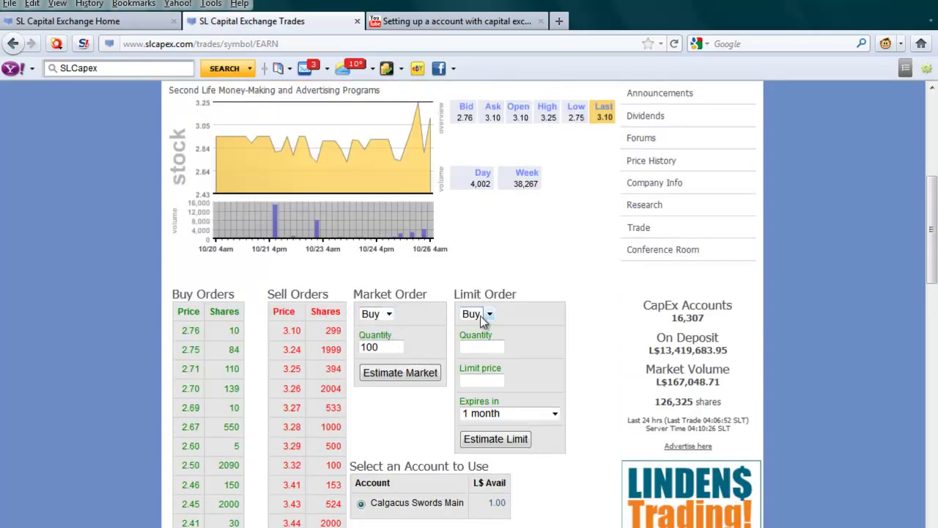
left_click(488, 315)
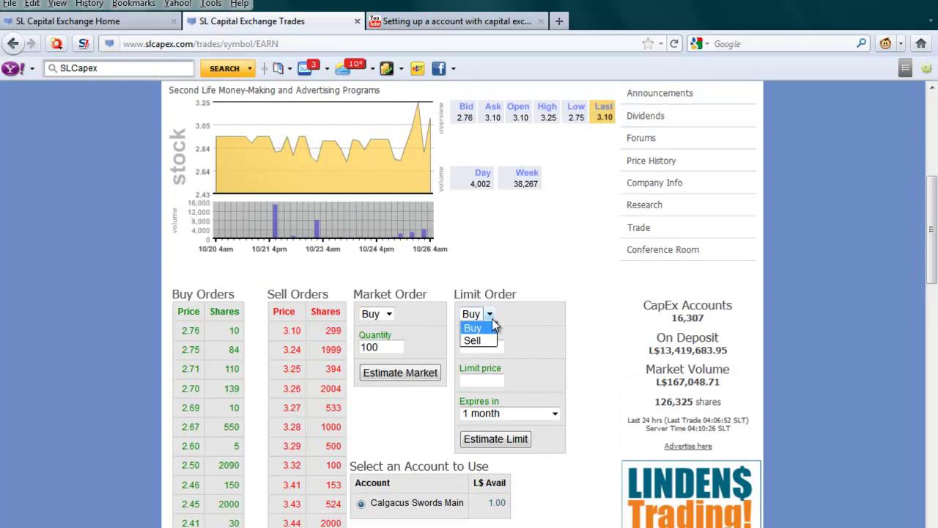
left_click(522, 340)
left_click(489, 344)
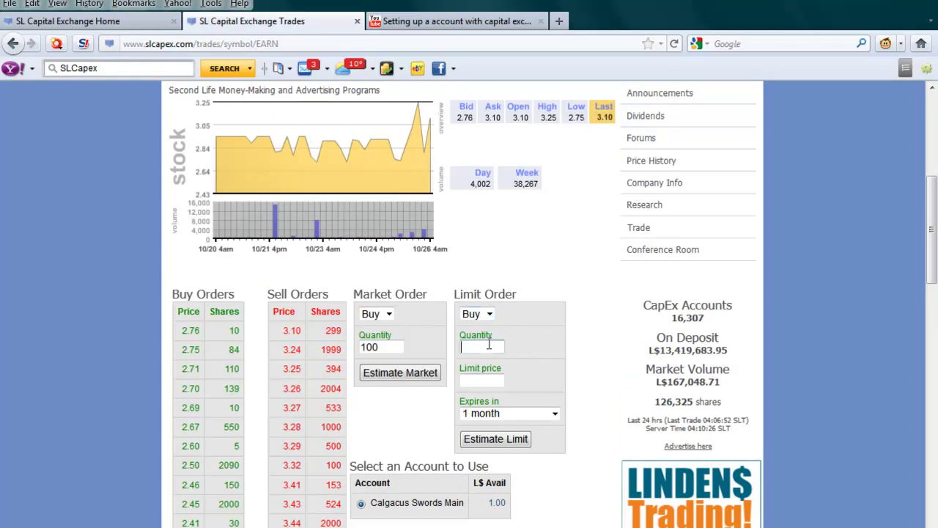
left_click(492, 380)
scroll(494, 356, "down", 2)
left_click(553, 330)
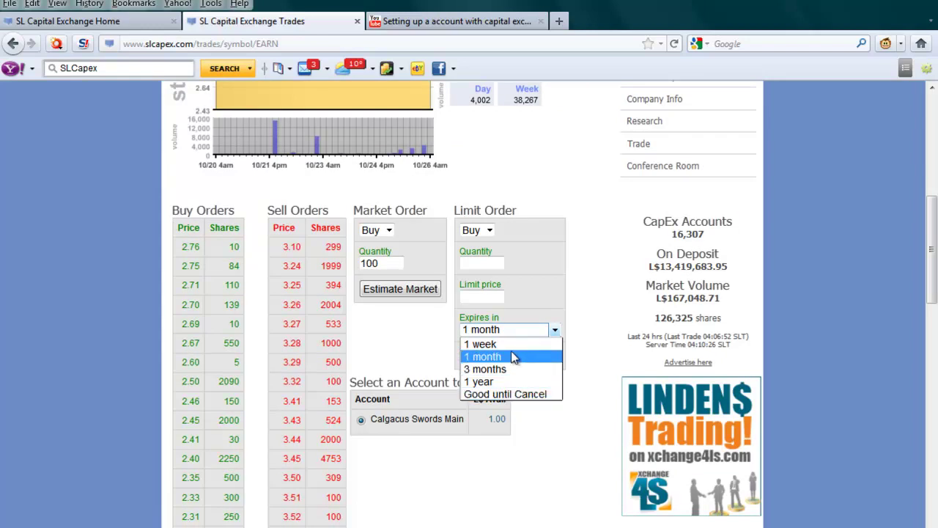
left_click(532, 281)
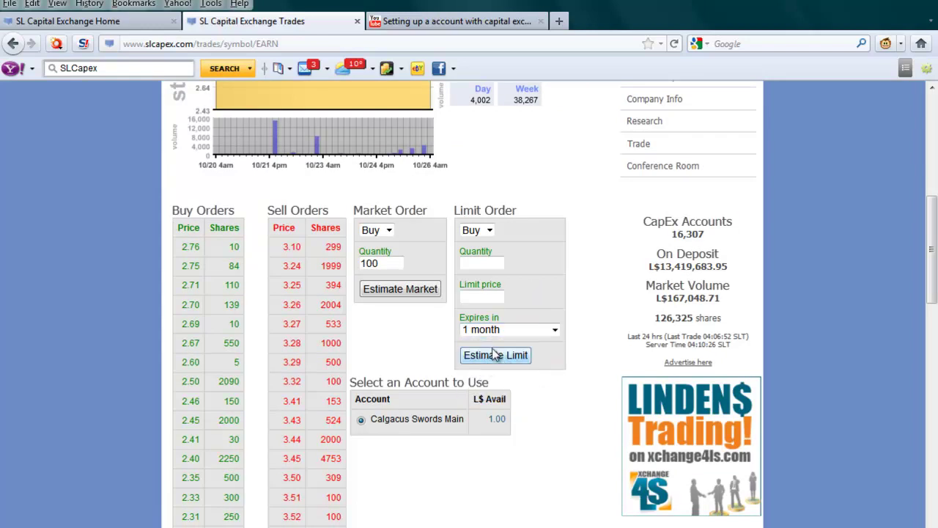
scroll(575, 324, "up", 2)
scroll(576, 320, "up", 4)
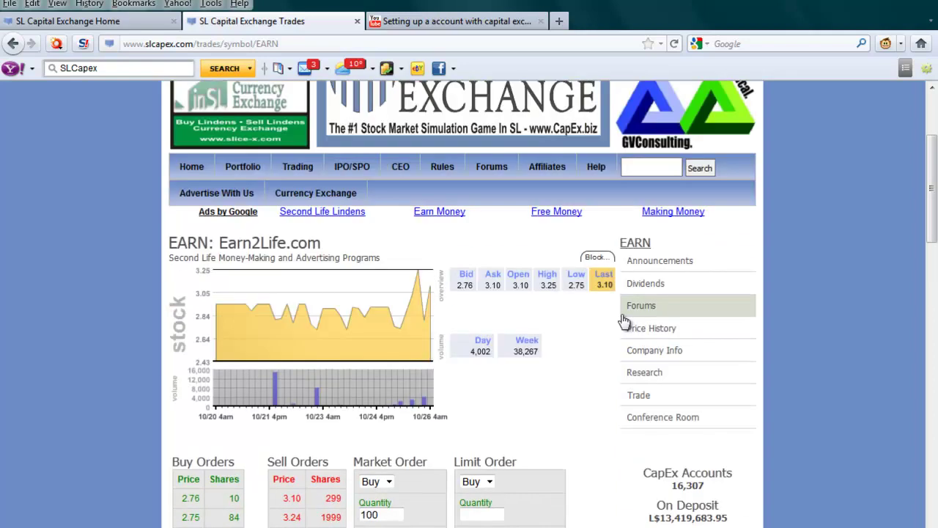
scroll(592, 372, "down", 8)
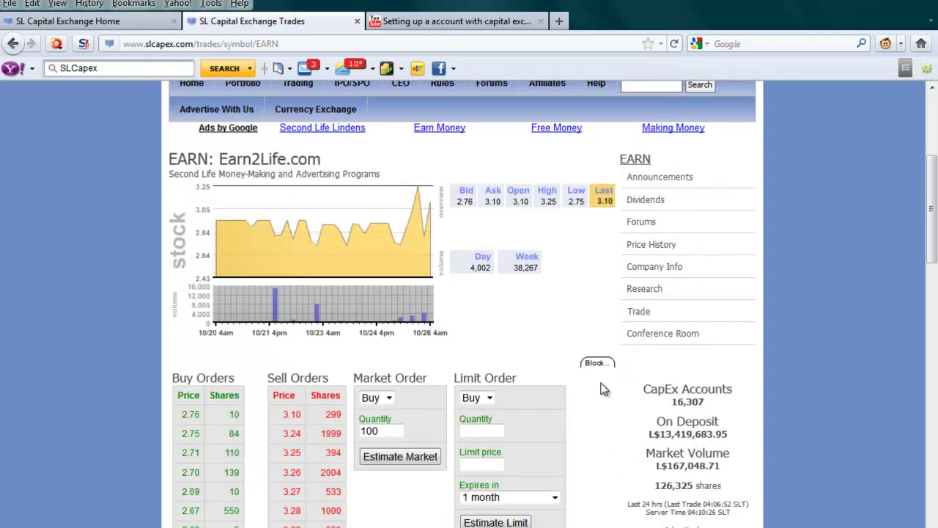
scroll(386, 402, "down", 12)
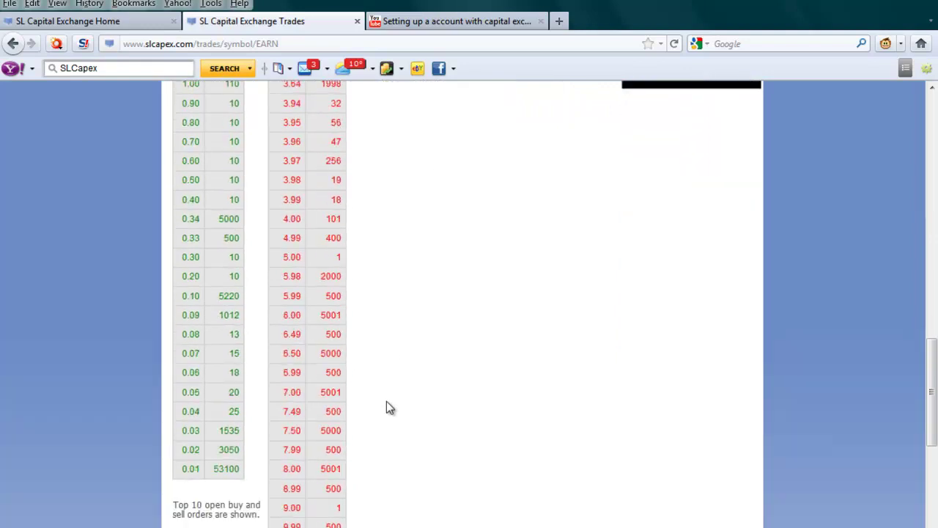